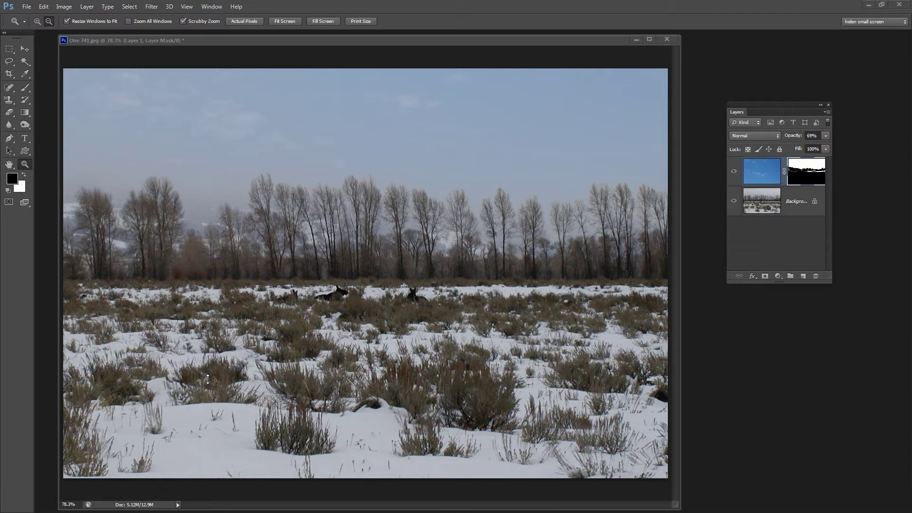
Compare the image with Layer 1 hidden and shown, then delete the blue-sky Layer 1 and its mask.
click(733, 171)
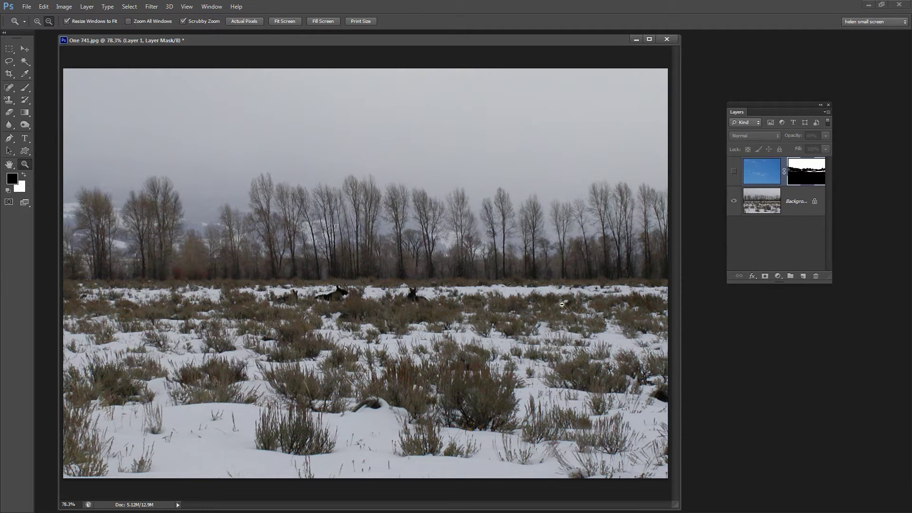
click(733, 171)
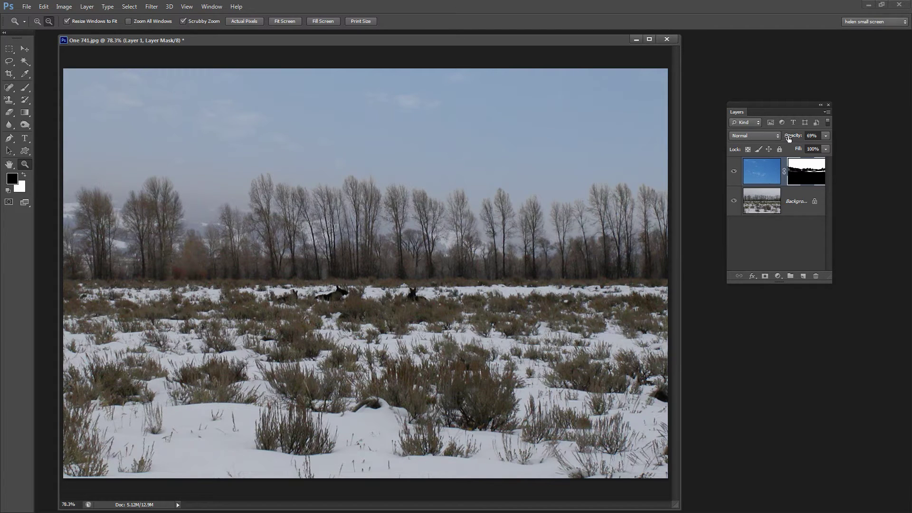
mouse_move(788, 137)
mouse_down()
mouse_move(809, 138)
mouse_move(792, 138)
mouse_up()
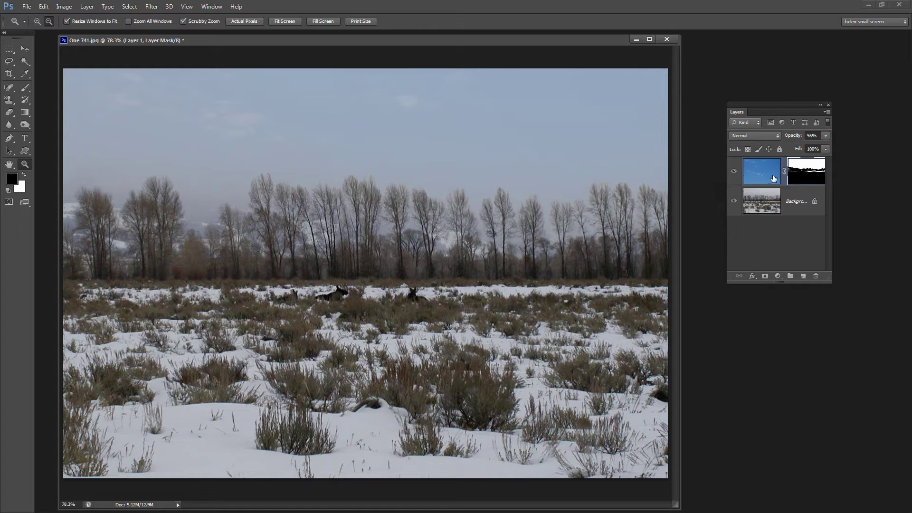
drag(773, 178, 815, 277)
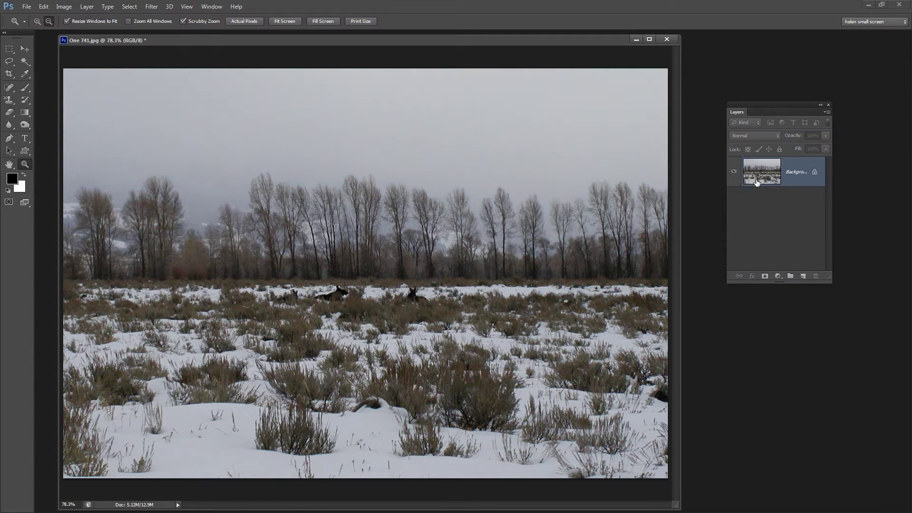
Bring miscellaneous 513.jpg to the front and place its window beside One 741.jpg.
click(218, 7)
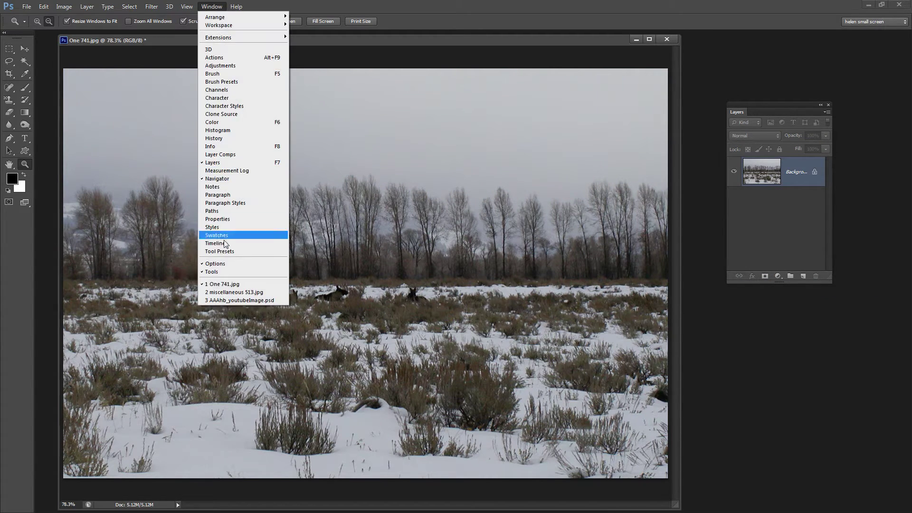
click(232, 293)
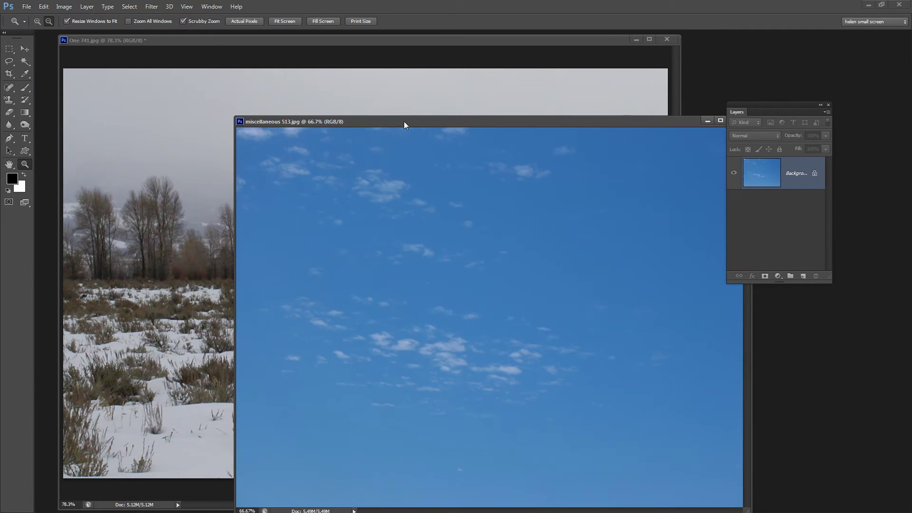
drag(404, 122, 374, 67)
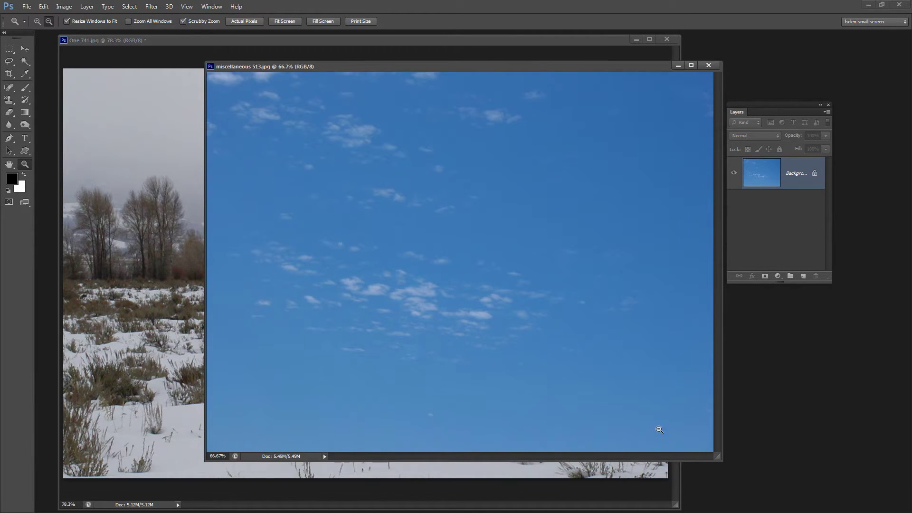
drag(386, 70, 877, 150)
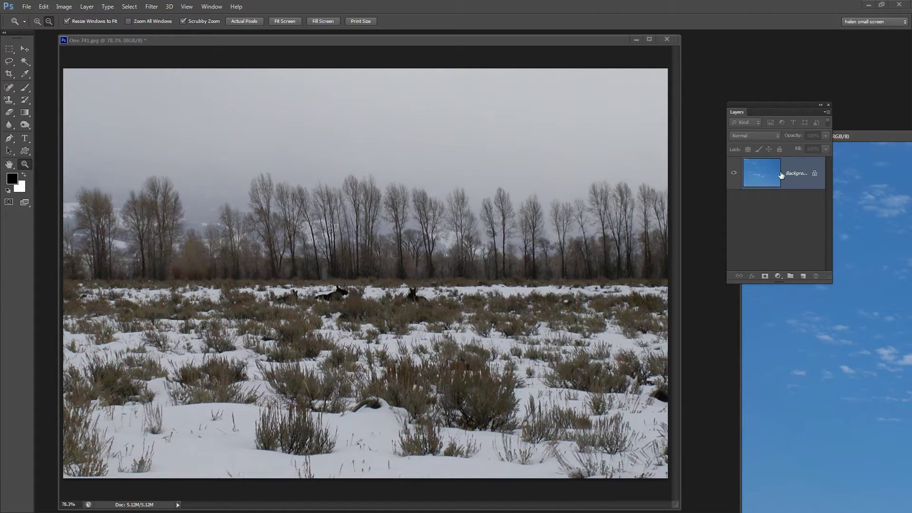
Copy the sky into One 741.jpg as Layer 1, widen it to 105.5%, and close miscellaneous 513.jpg.
drag(789, 173, 354, 240)
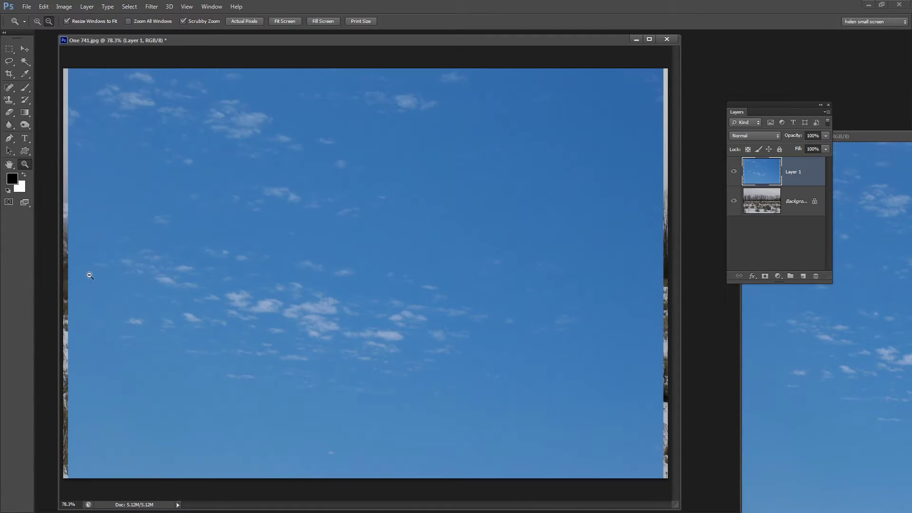
click(24, 48)
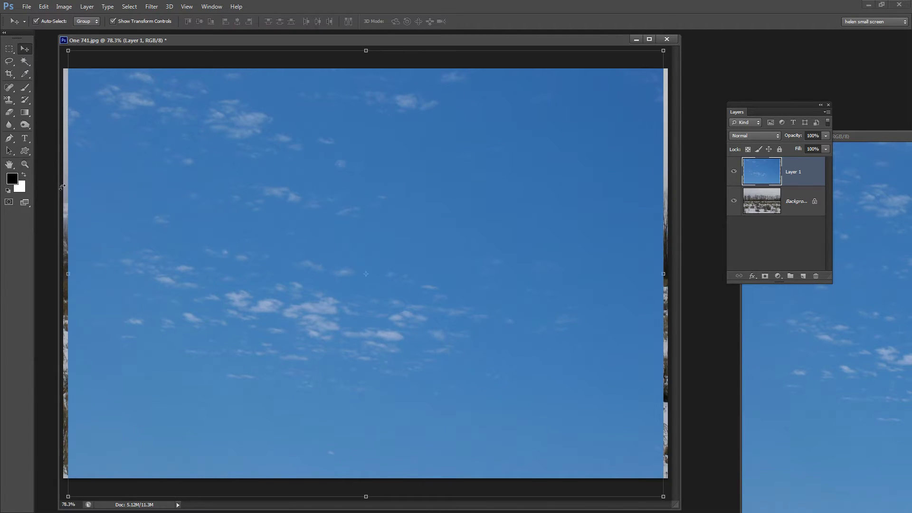
drag(69, 274, 54, 274)
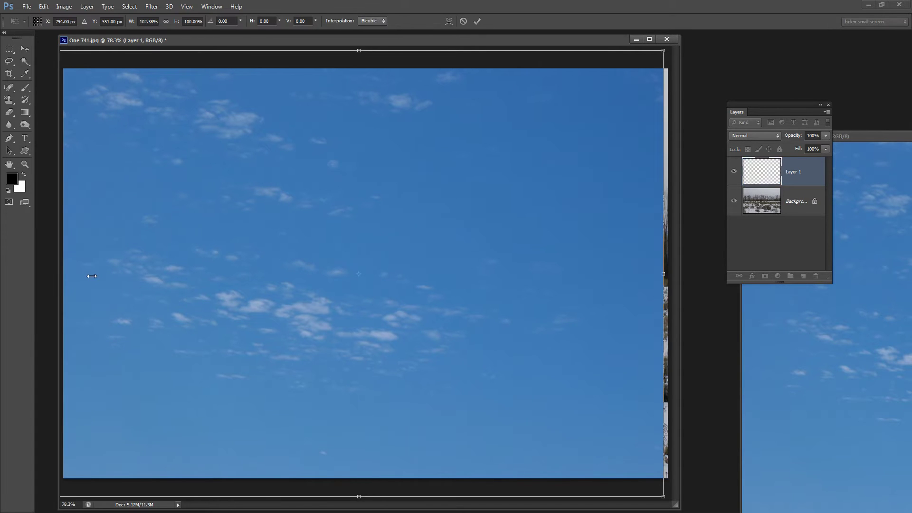
drag(664, 275, 681, 276)
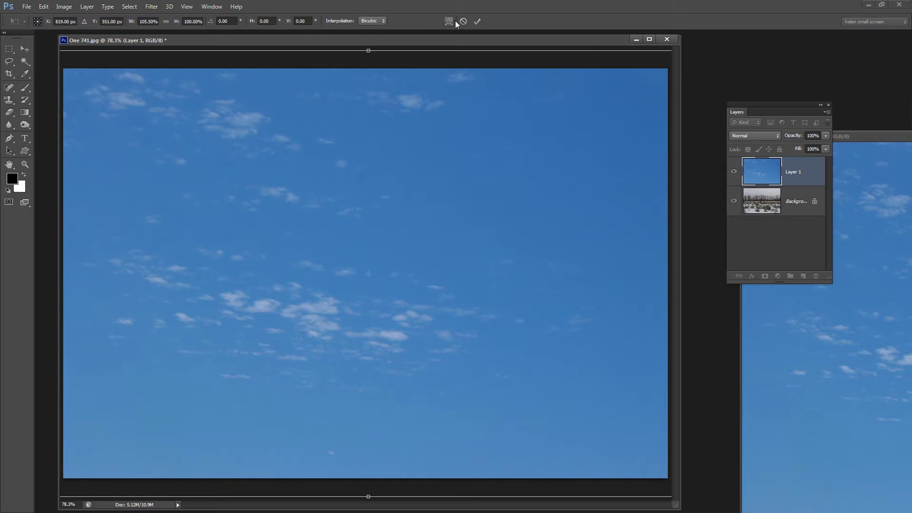
click(475, 21)
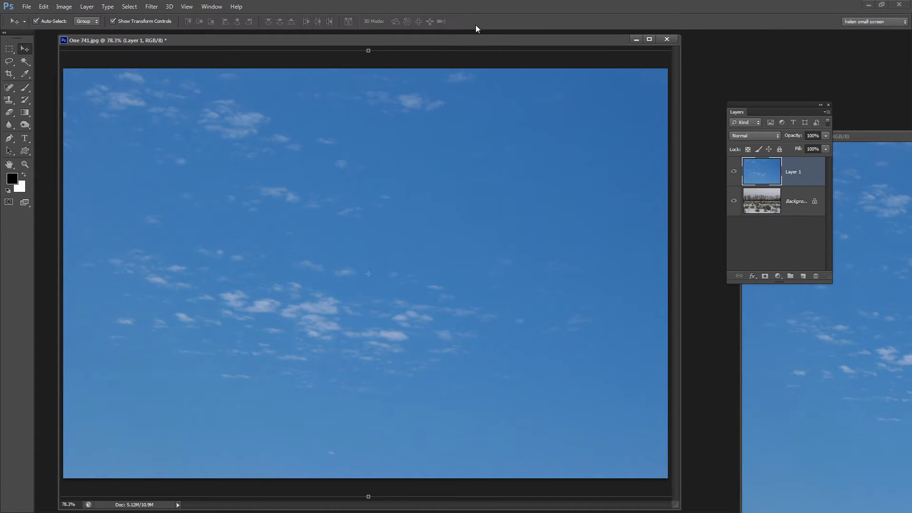
drag(853, 137, 250, 95)
click(639, 94)
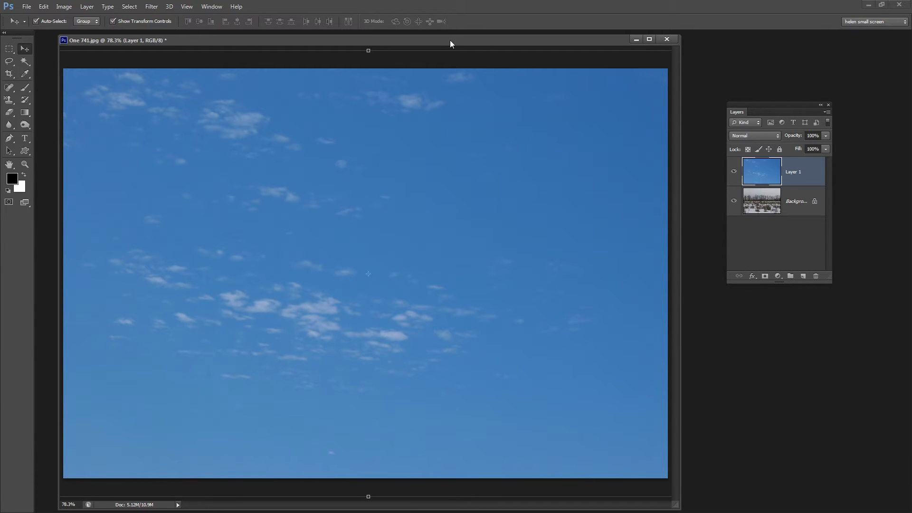
Compare Layer 1 hidden and shown, reselect Layer 1, and bring up its fx layer-style list.
drag(450, 44, 473, 46)
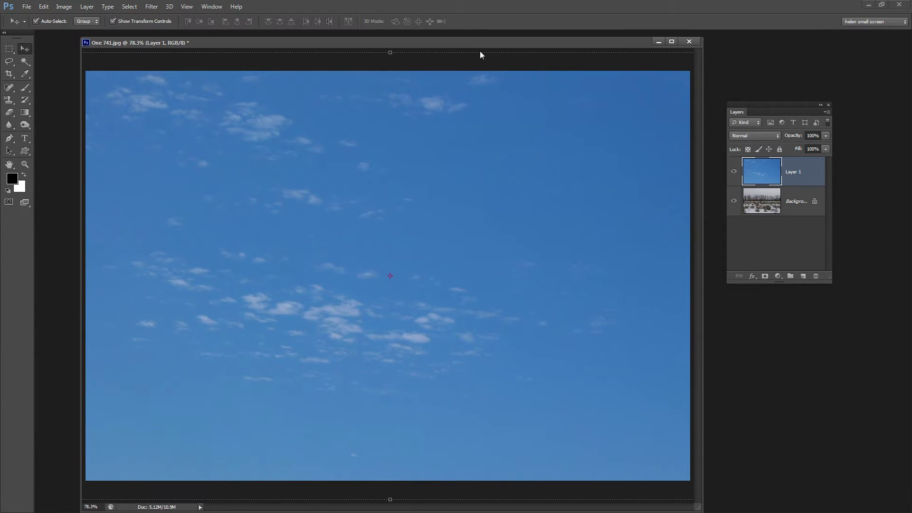
click(733, 171)
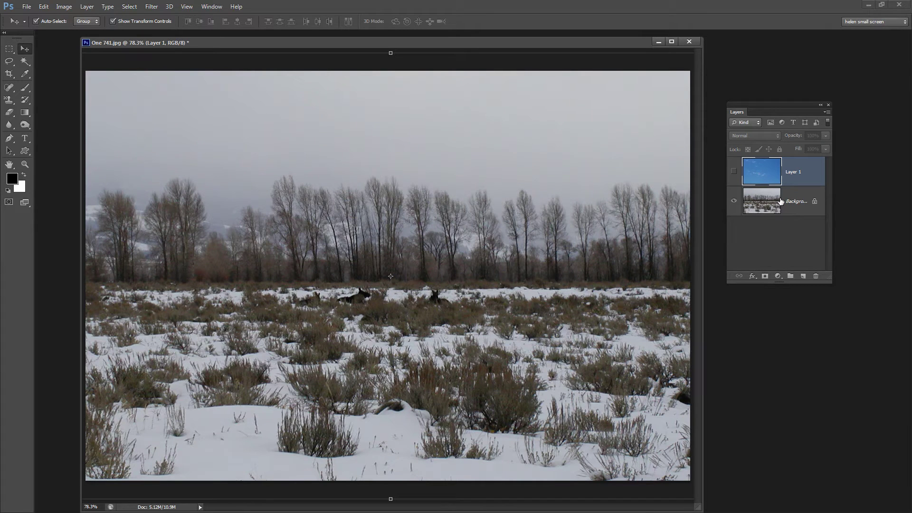
click(733, 171)
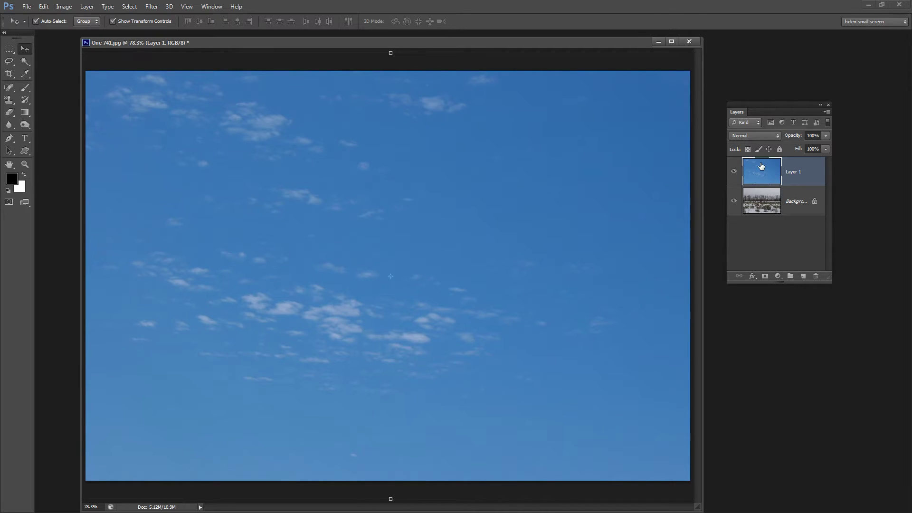
click(753, 210)
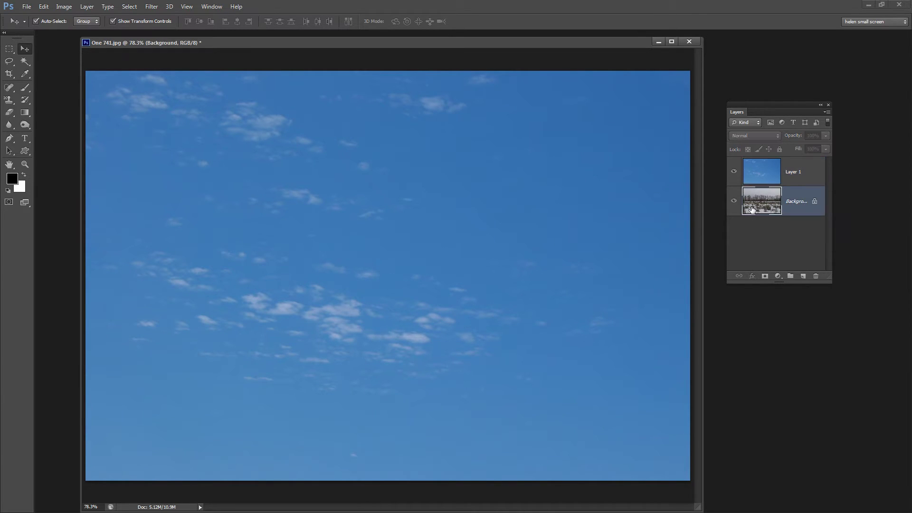
click(759, 173)
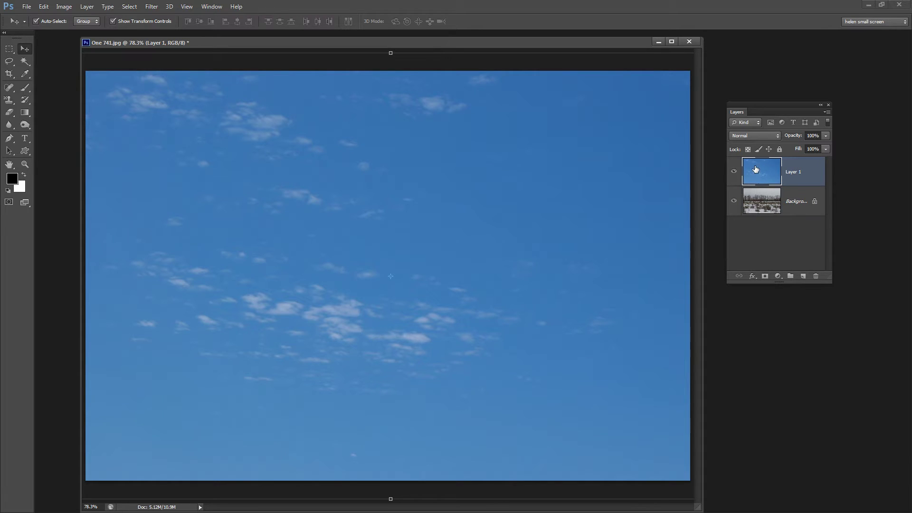
click(754, 275)
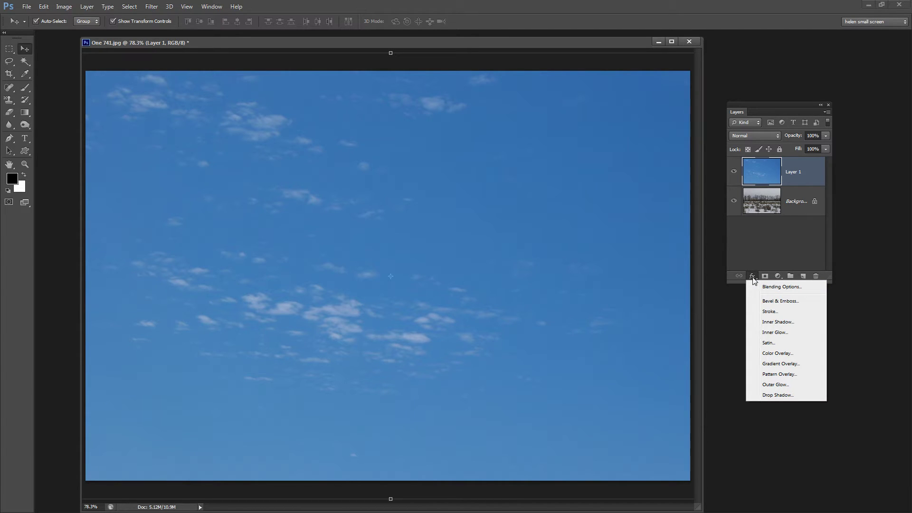
In Blending Options, set the Underlying Layer black Blend If slider to about 146.
click(778, 287)
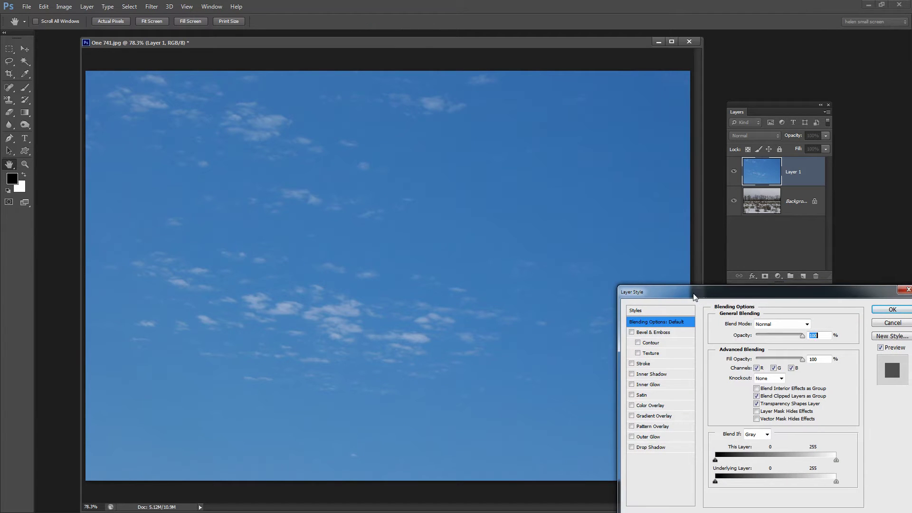
drag(693, 297, 579, 258)
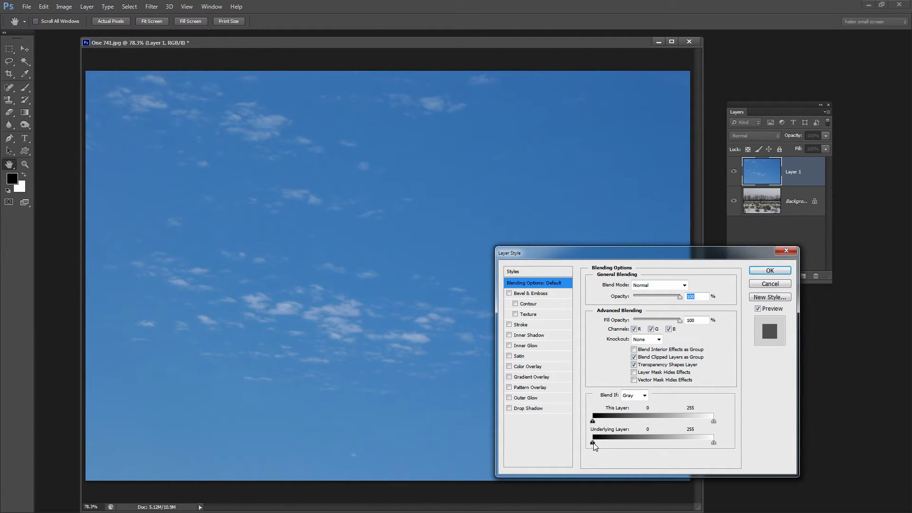
drag(593, 444, 677, 451)
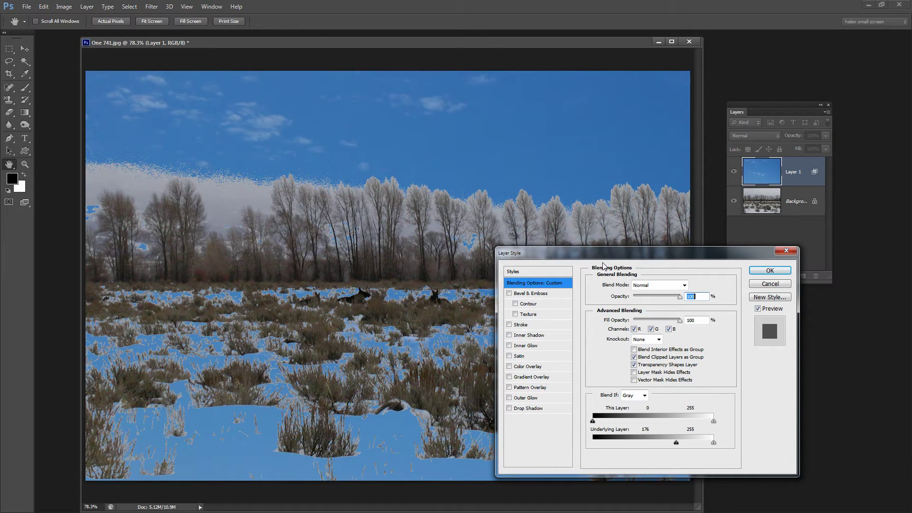
drag(603, 253, 673, 92)
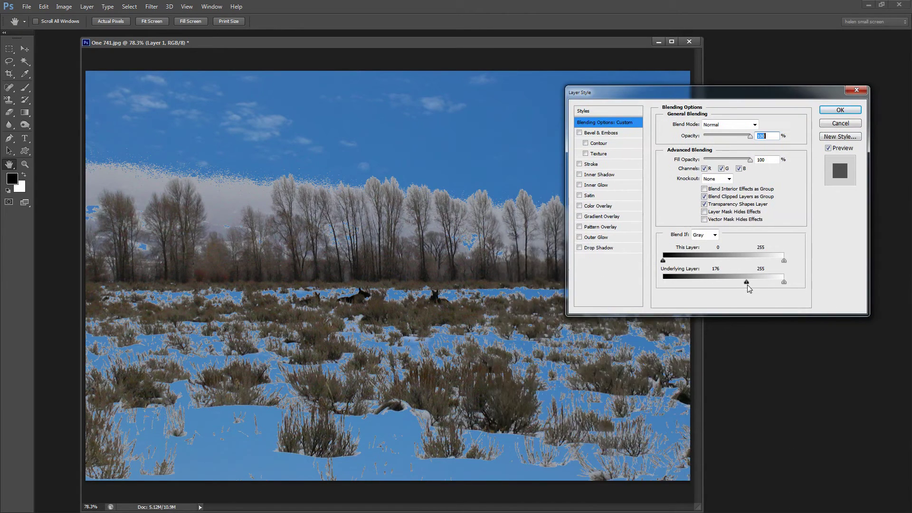
mouse_move(747, 285)
mouse_down()
mouse_move(766, 285)
mouse_move(733, 287)
mouse_up()
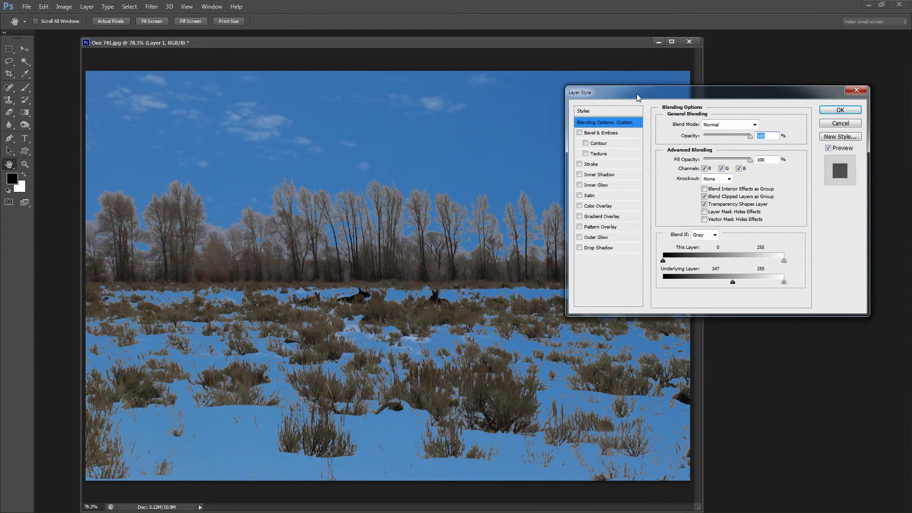
drag(637, 97, 666, 170)
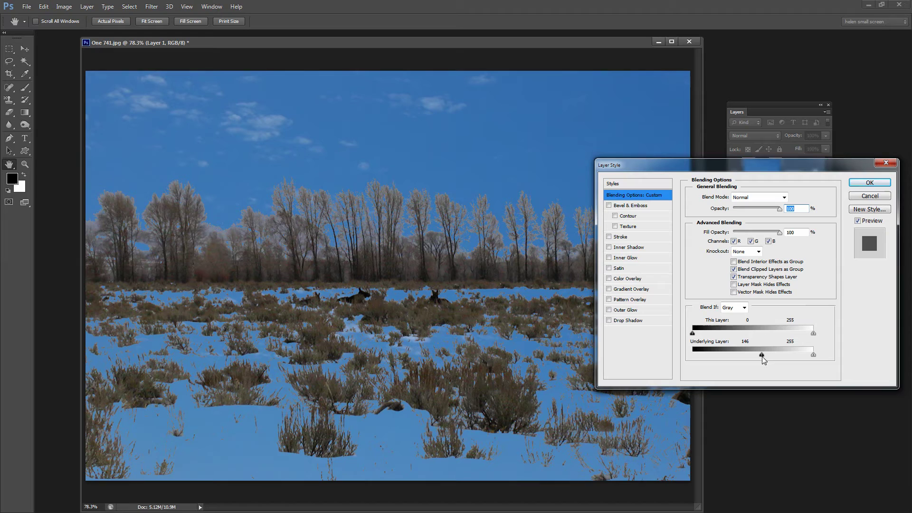
Split the Underlying Layer black slider into a 163 / 204 feathered range and apply the style.
drag(763, 356, 784, 356)
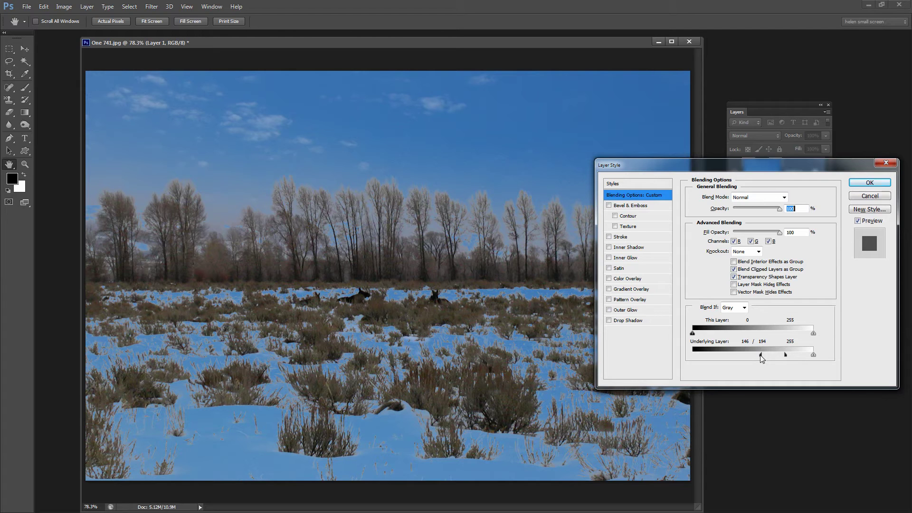
drag(761, 351, 784, 353)
drag(762, 361, 754, 361)
drag(680, 165, 695, 137)
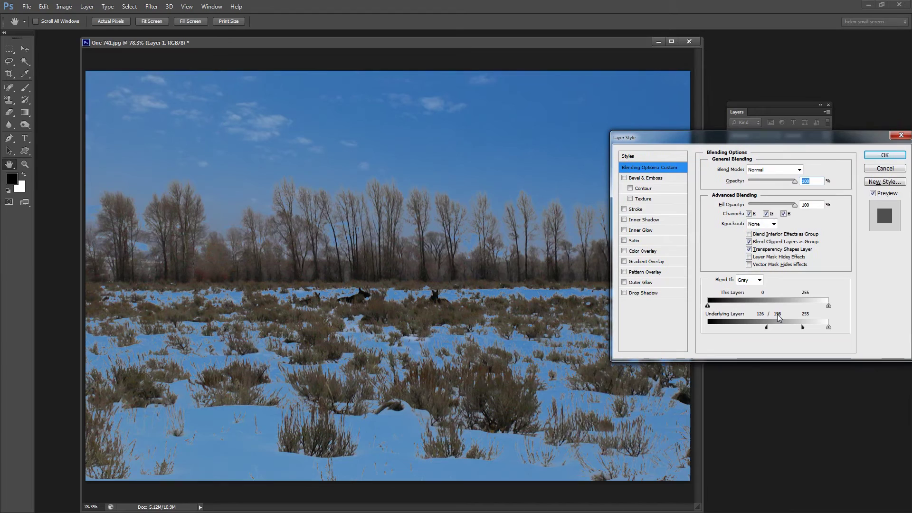
mouse_move(801, 328)
mouse_down()
mouse_move(764, 329)
mouse_move(802, 328)
mouse_up()
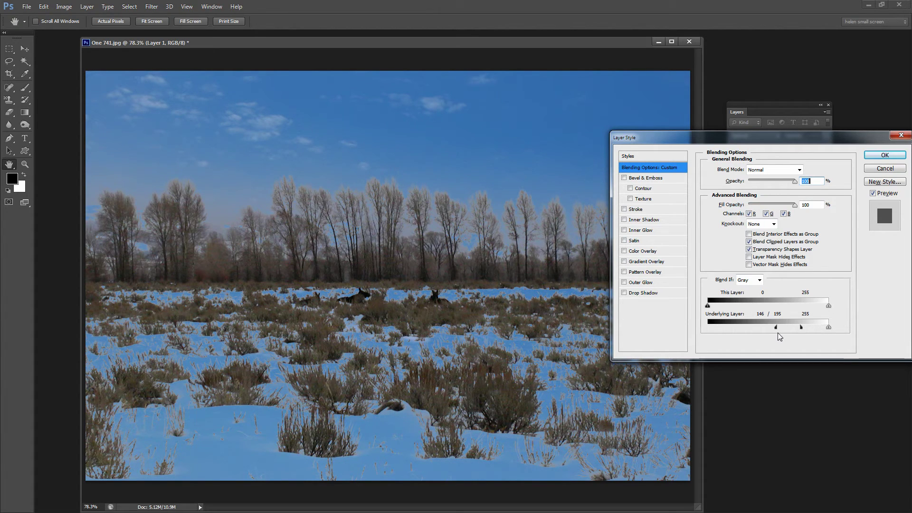
drag(777, 330, 784, 327)
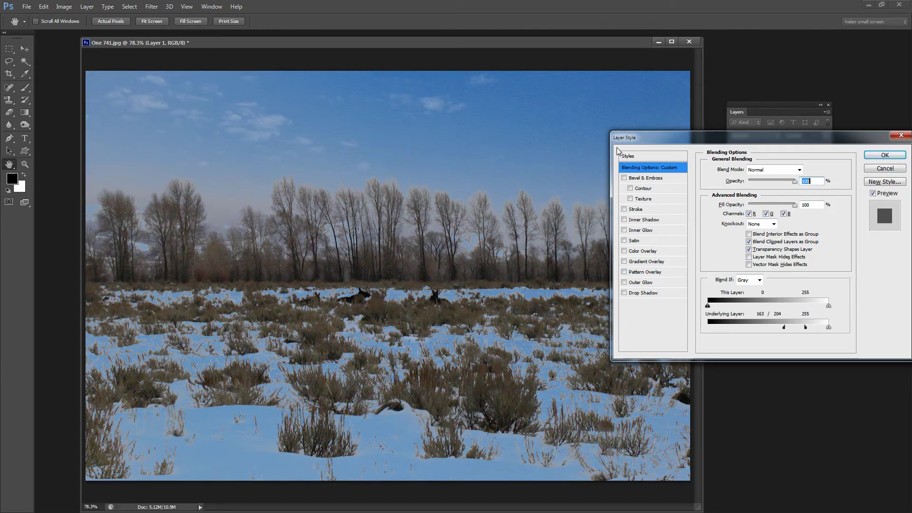
drag(648, 139, 505, 273)
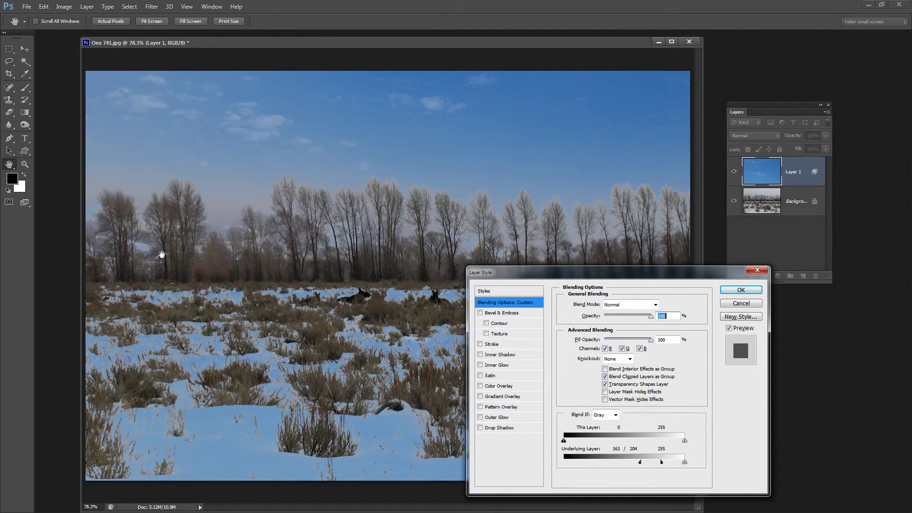
drag(588, 272, 534, 226)
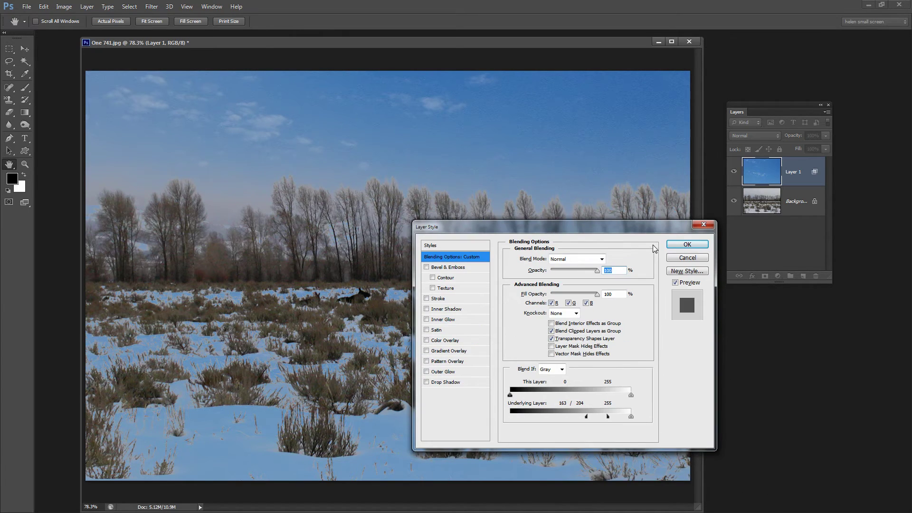
click(686, 245)
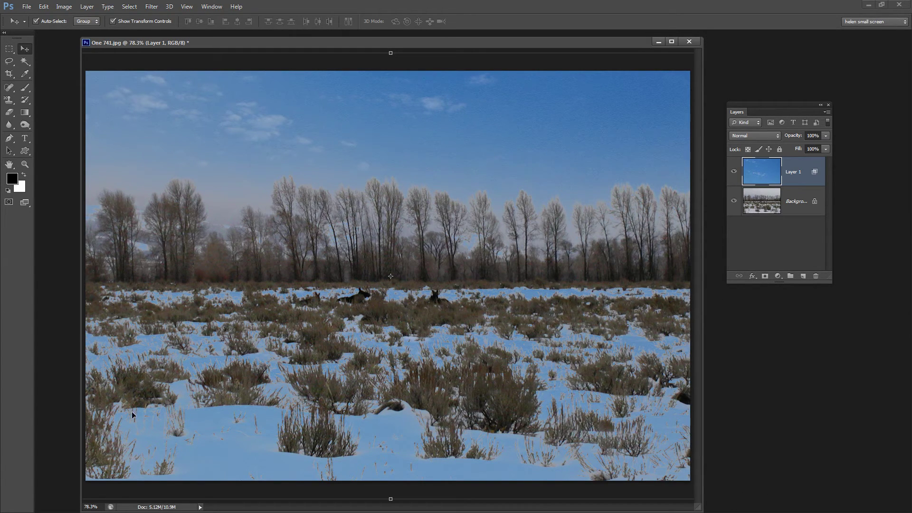
With the Rectangular Marquee in Normal style, select from the left tree line to the bottom-right corner.
click(9, 48)
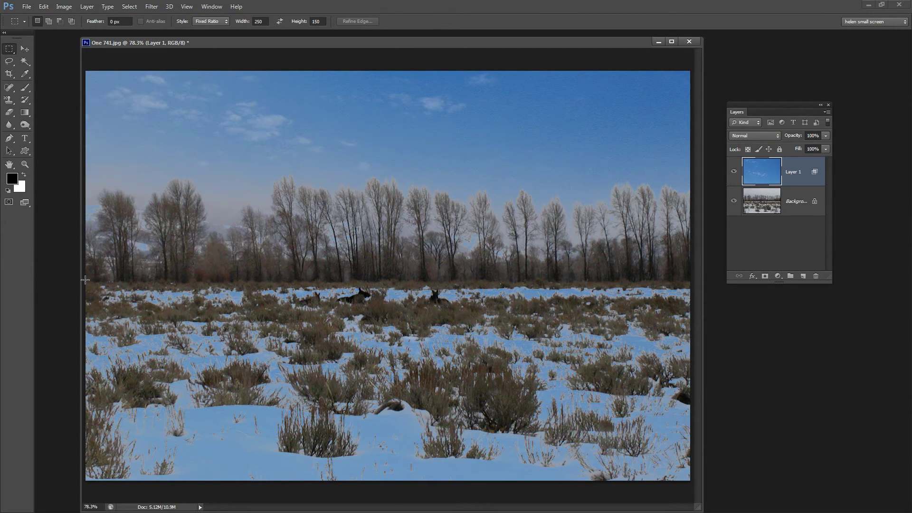
drag(85, 280, 296, 351)
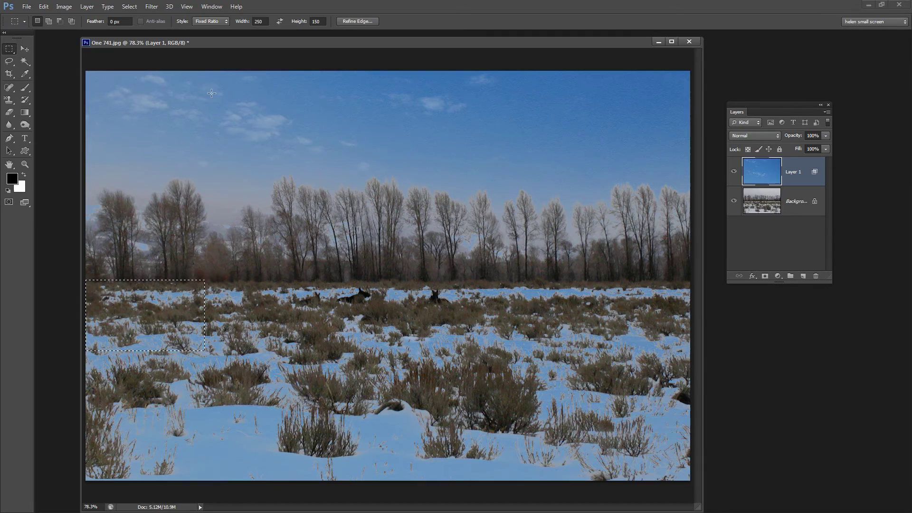
click(210, 21)
click(204, 29)
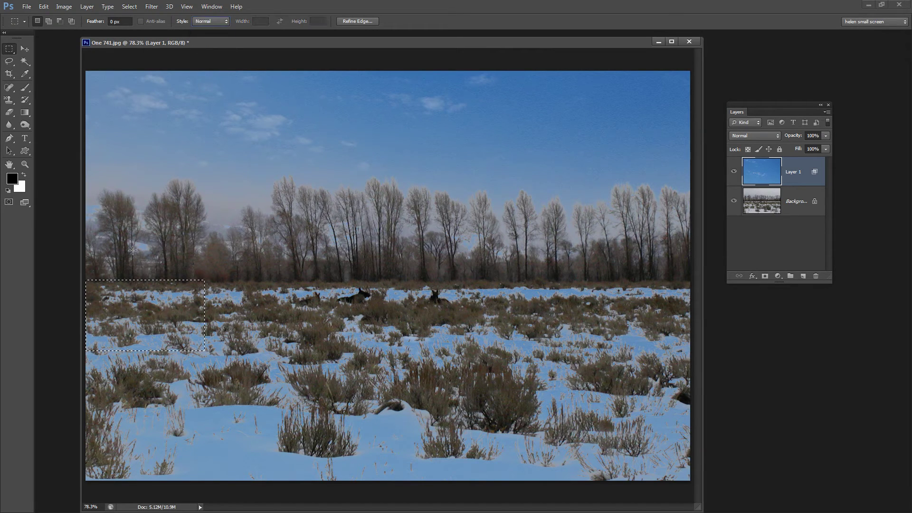
click(84, 275)
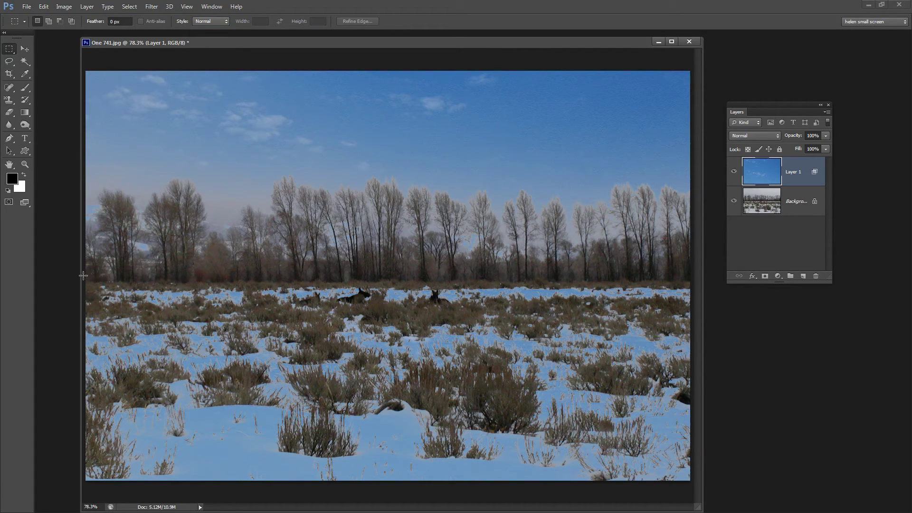
drag(83, 275, 725, 495)
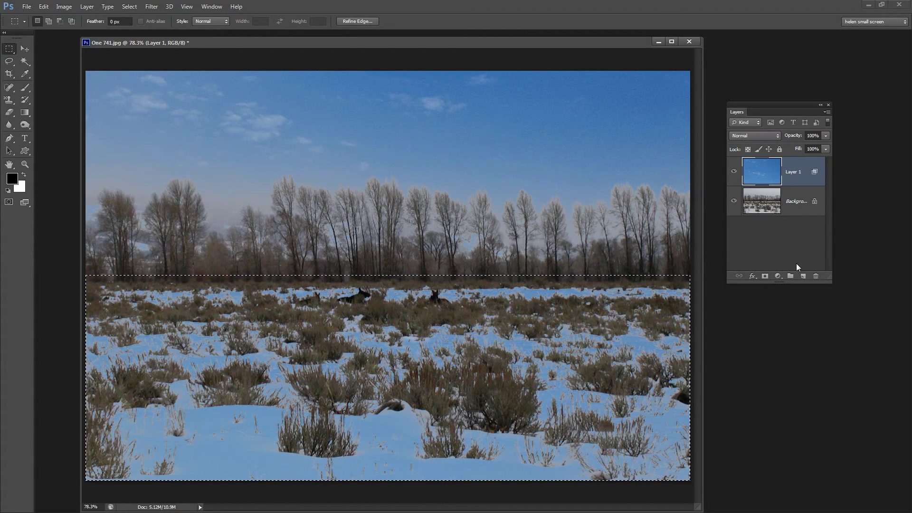
Add a layer mask to Layer 1 from the selection and invert it with Ctrl+I.
click(765, 276)
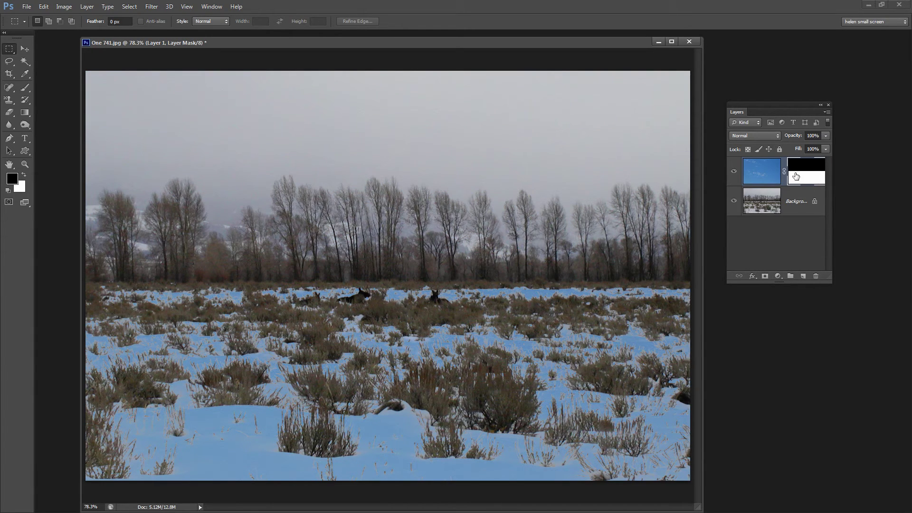
key(ctrl+i)
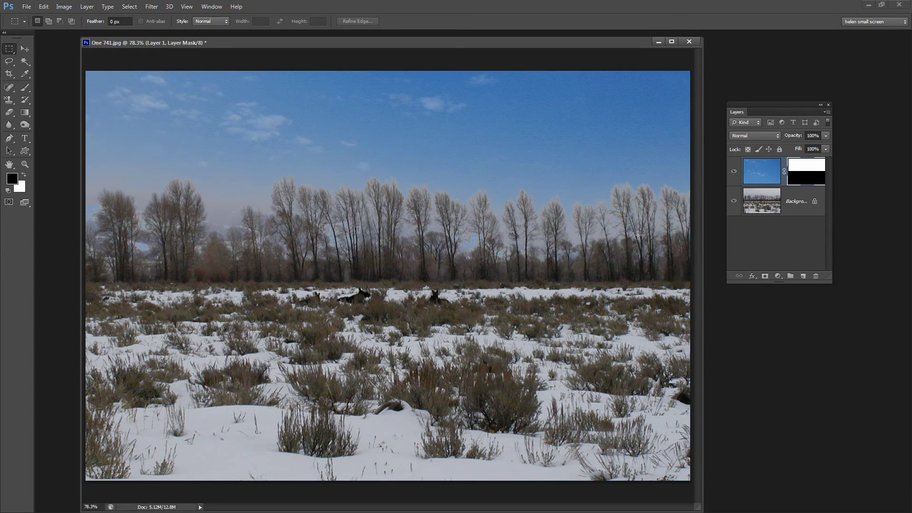
Pick the soft round 35 px brush preset and enlarge it.
click(24, 87)
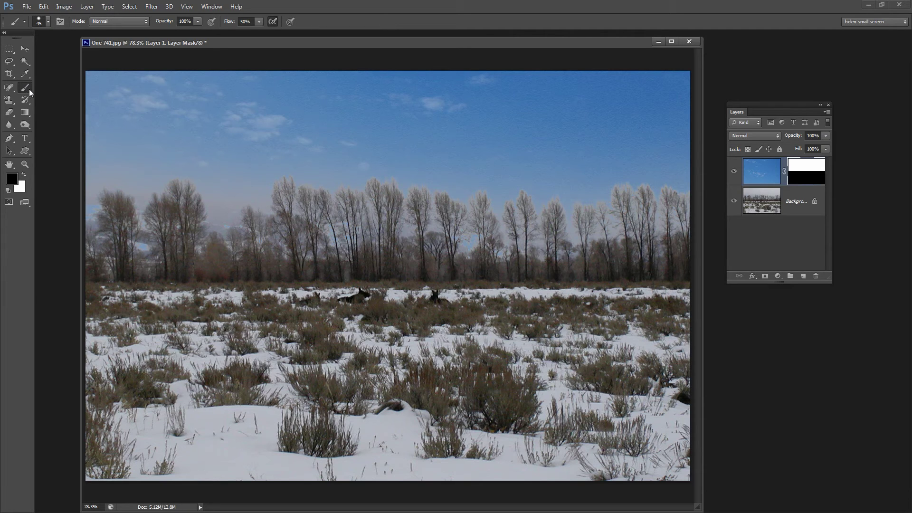
click(47, 21)
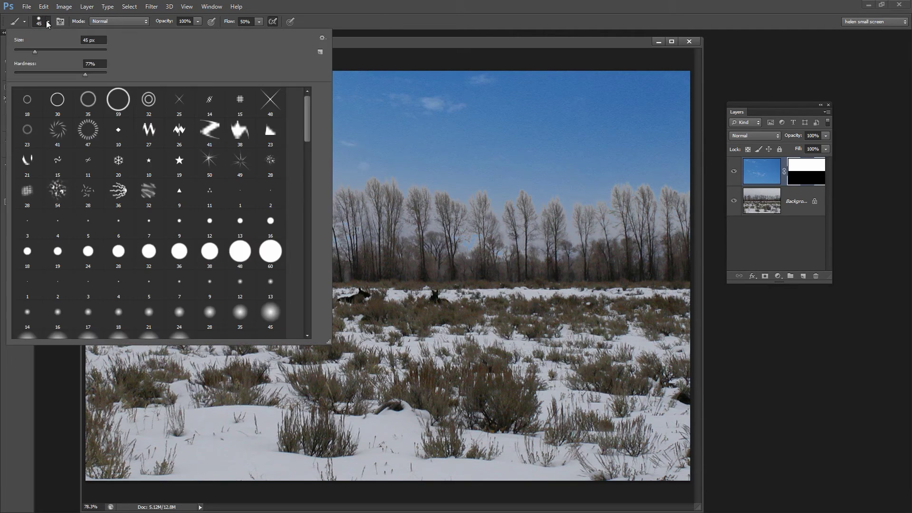
click(241, 313)
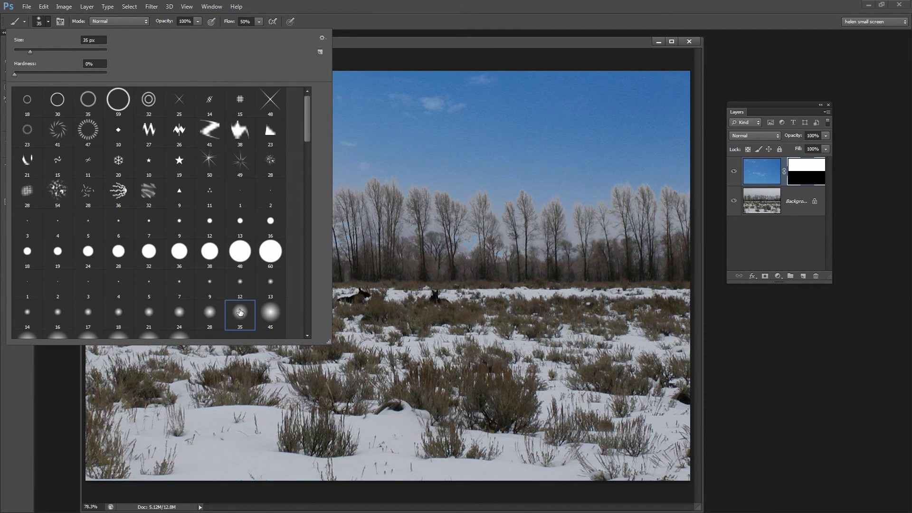
double_click(241, 313)
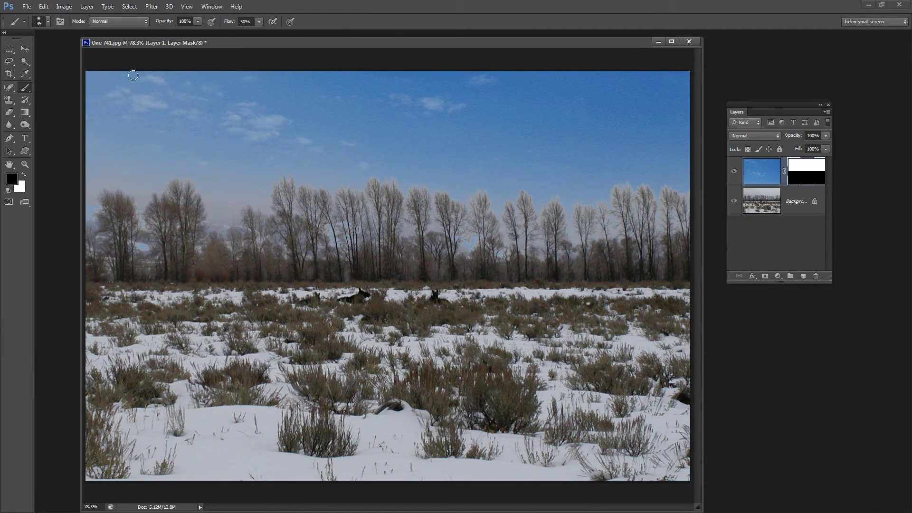
key(bracketright)
key(bracketright)
key(bracketright)
key(bracketright)
key(bracketright)
key(bracketright)
key(bracketright)
key(bracketright)
key(bracketright)
Paint black on Layer 1's mask along the tree line, shrinking the brush for detail.
mouse_move(139, 260)
mouse_down()
mouse_move(159, 252)
mouse_move(118, 262)
mouse_move(122, 247)
mouse_move(86, 244)
mouse_up()
key(bracketleft)
key(bracketleft)
key(bracketleft)
mouse_move(184, 259)
mouse_down()
mouse_move(197, 266)
mouse_move(188, 239)
mouse_move(297, 254)
mouse_move(227, 250)
mouse_up()
drag(113, 231, 217, 243)
Scrub Layer 1's Opacity down to 59%.
drag(797, 137, 790, 138)
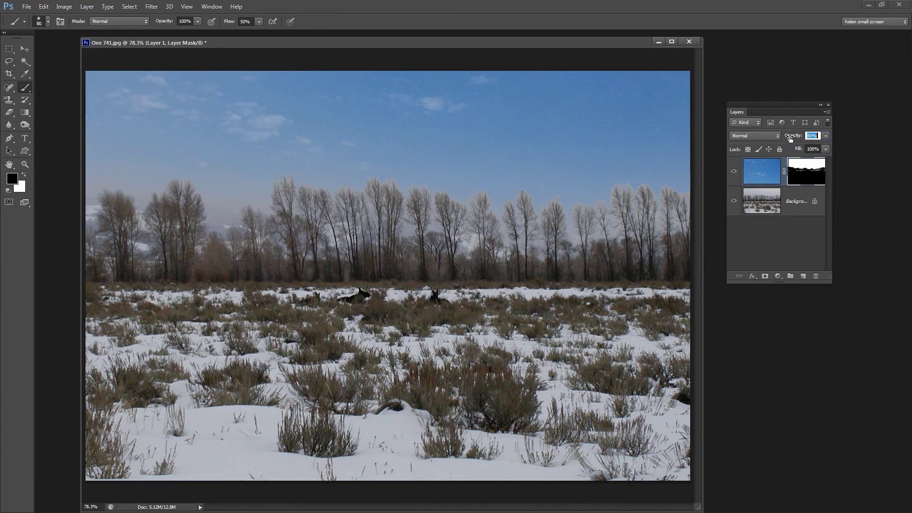
key(Return)
mouse_move(791, 137)
mouse_down()
mouse_move(760, 134)
mouse_move(777, 136)
mouse_up()
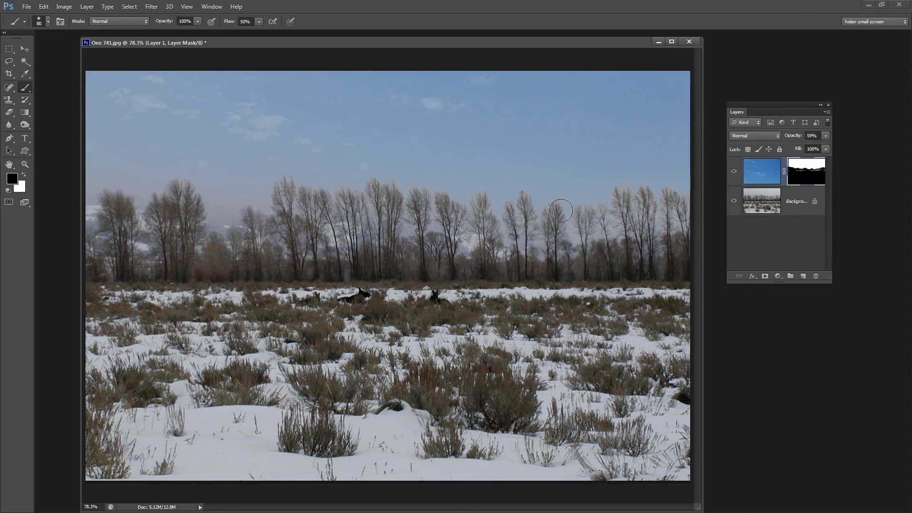
click(733, 171)
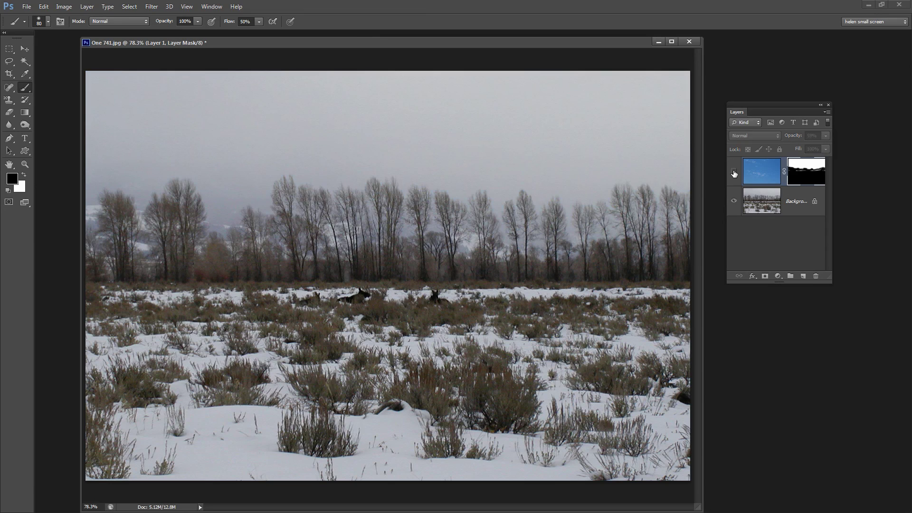
click(734, 172)
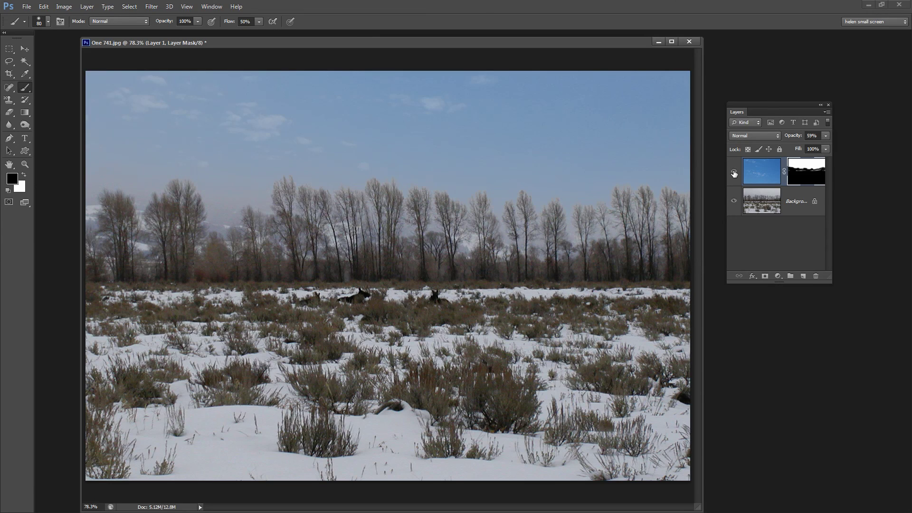